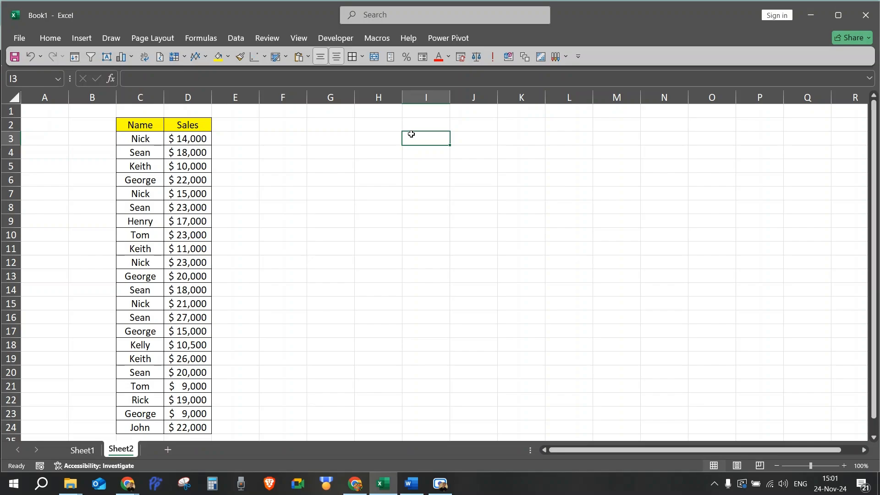
Enter a COUNTIF formula in I3 over C2:C24, using the first salesperson's name as quoted text for the criterion
type("=cou")
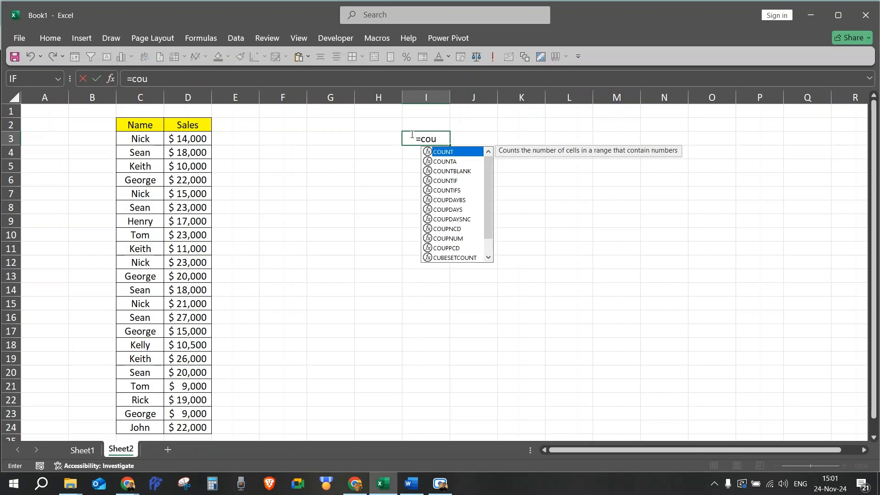
type("nt")
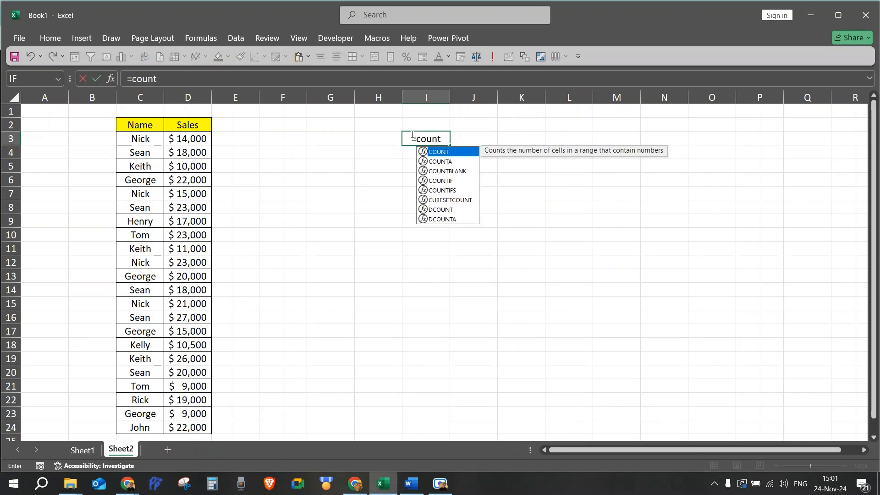
type("if")
key("Tab")
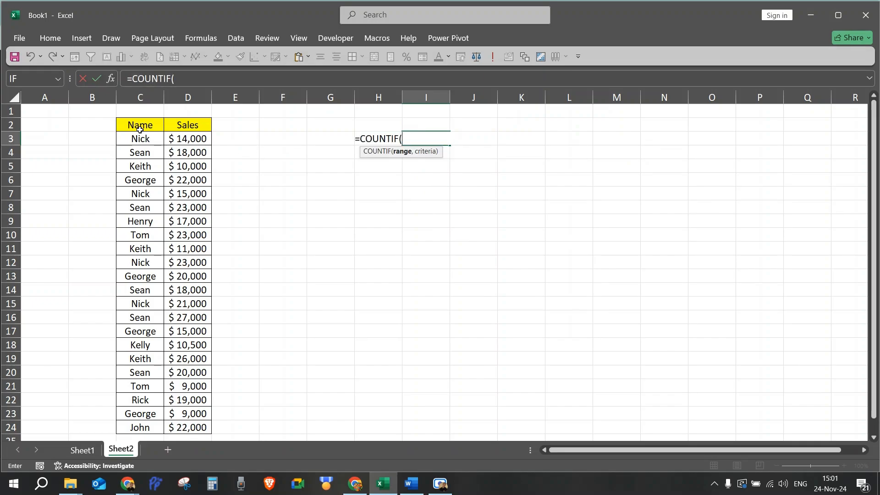
left_click_drag(139, 126, 132, 429)
type(",")
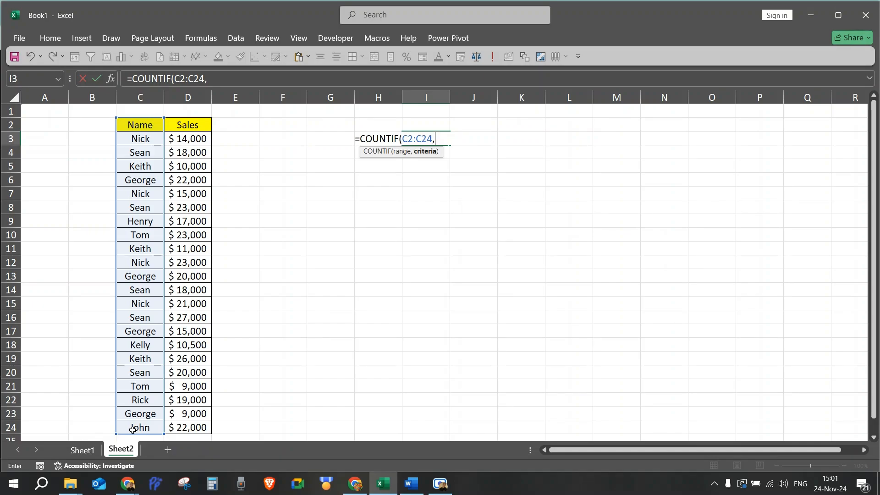
type("\"Nic")
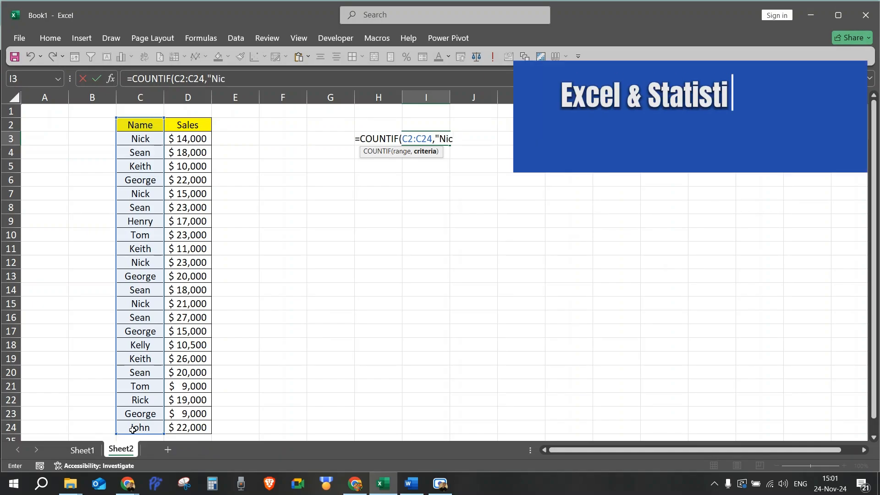
type("k\"")
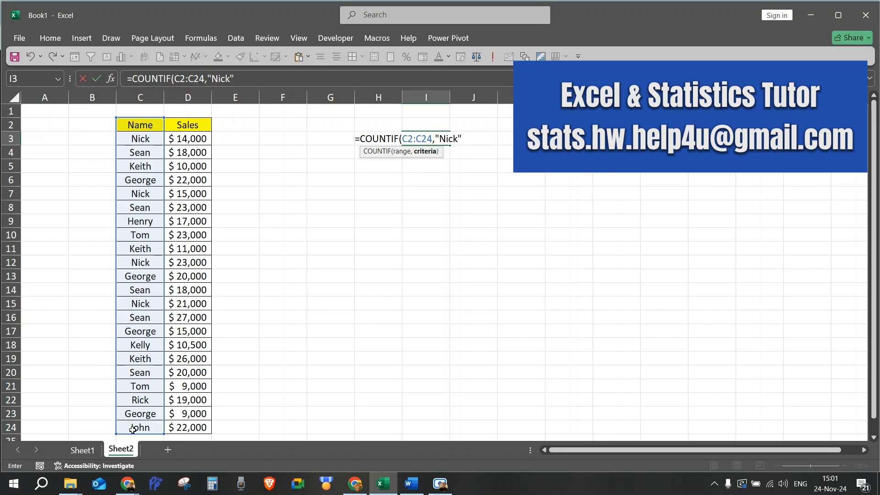
type(")")
key("Return")
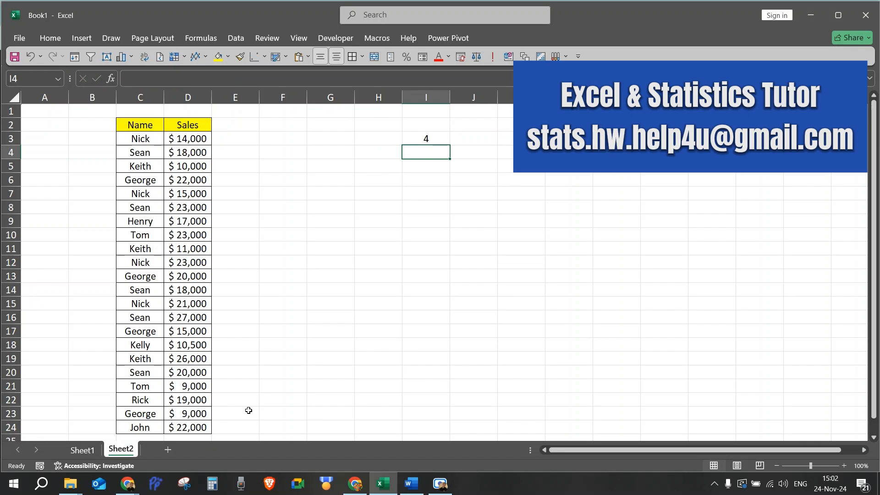
Enter a SUMIF formula in I4 with range C3:C24, the first salesperson's name as quoted criterion, and sum range D3:D24
type("=")
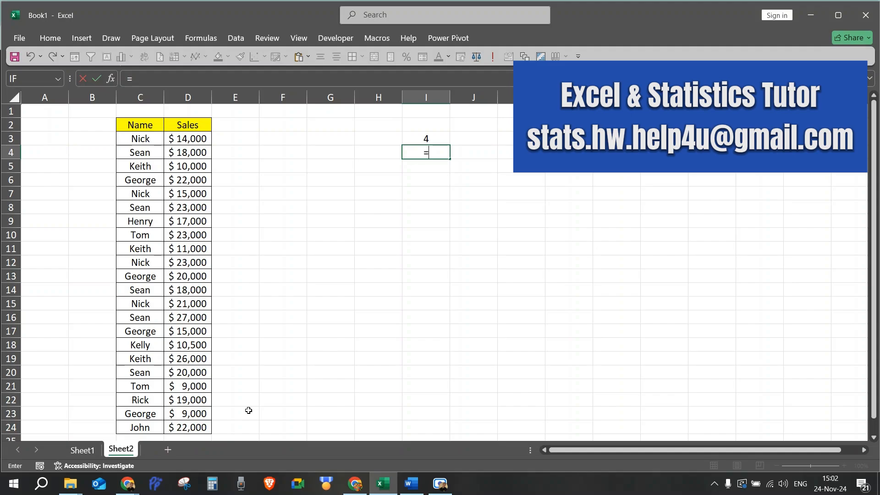
type("sumi")
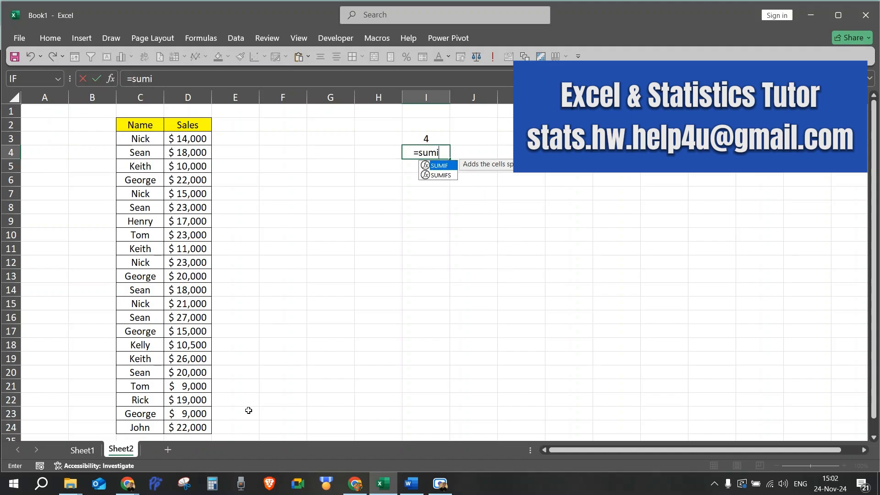
key("Tab")
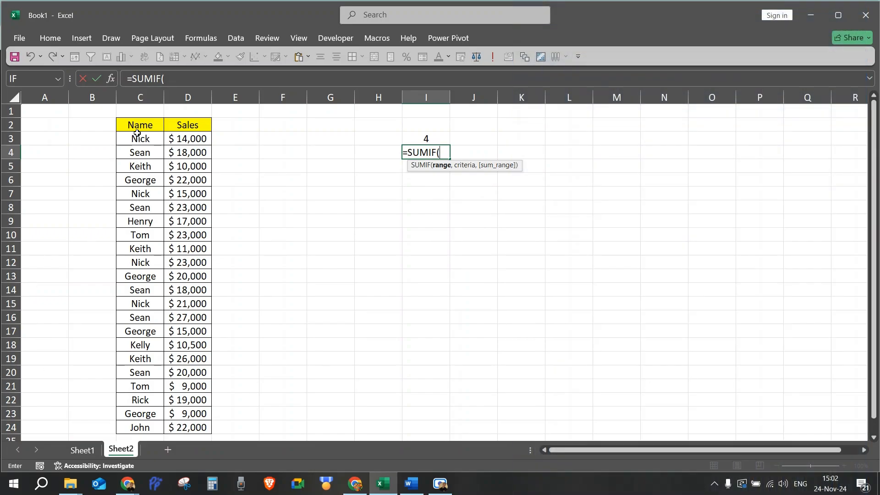
left_click(135, 135)
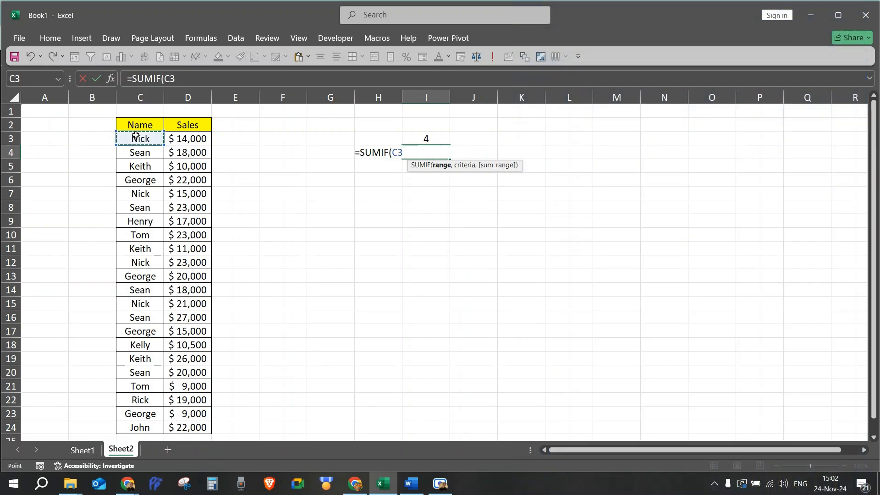
left_click_drag(136, 135, 146, 419)
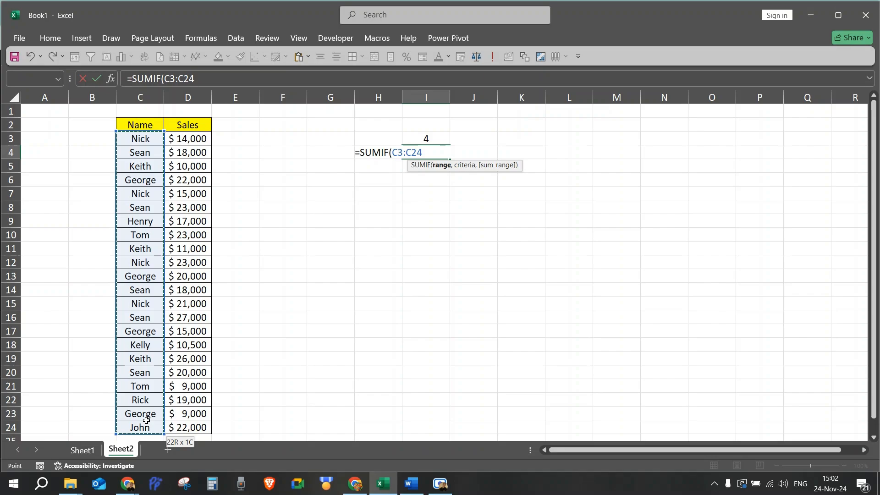
type(",")
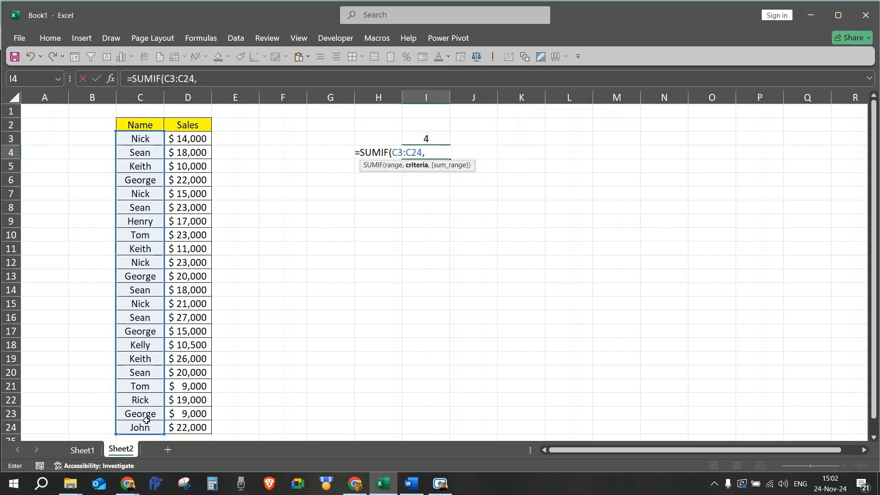
type("\"Nick\",")
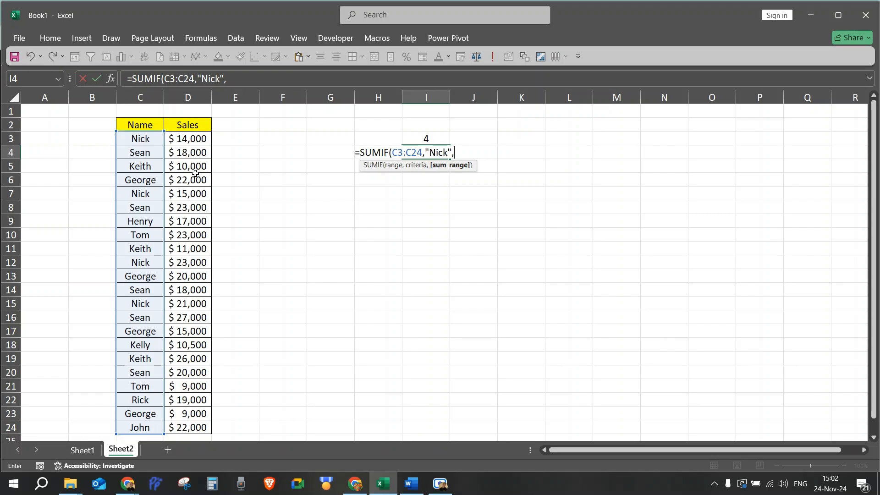
left_click(187, 136)
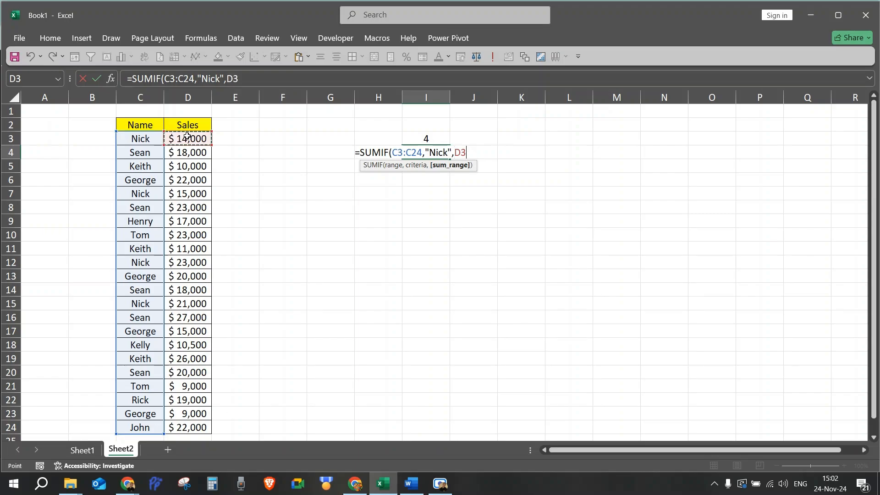
left_click_drag(187, 136, 185, 427)
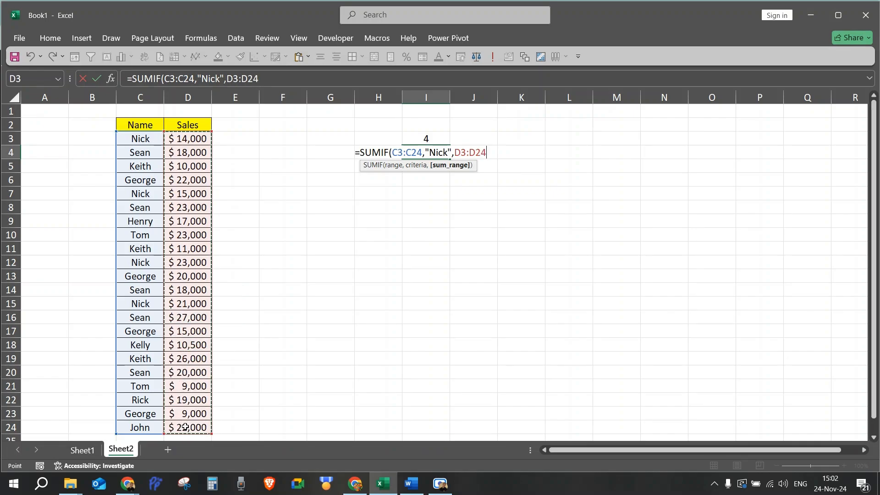
type(")")
key("Return")
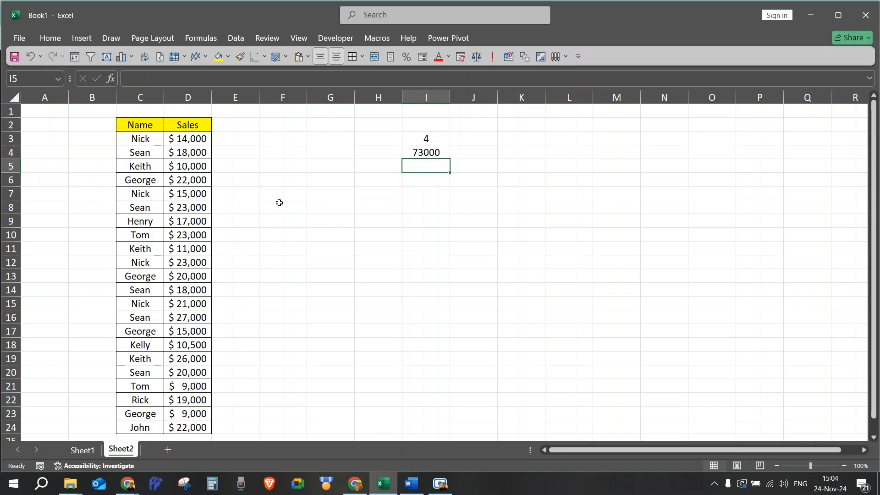
Copy the SUMIF formula from I4 to I5 and set its ranges to C3:C24 and D3:D24
left_click(410, 153)
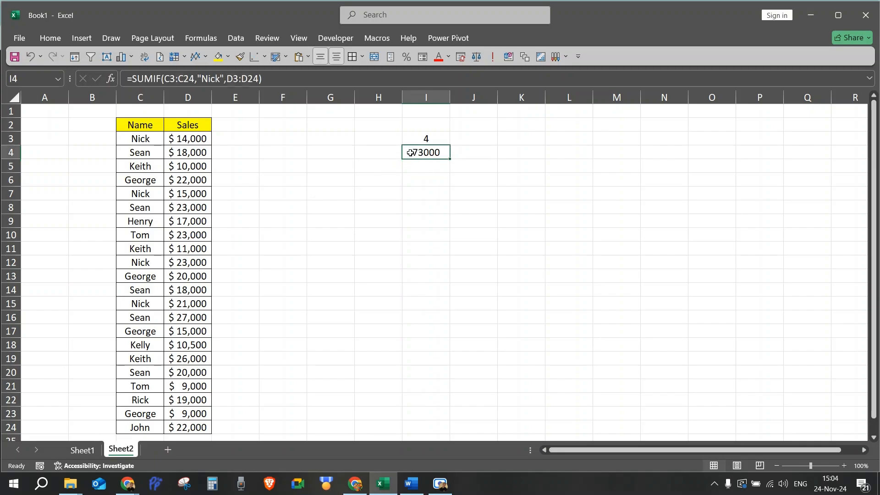
key("ctrl+c")
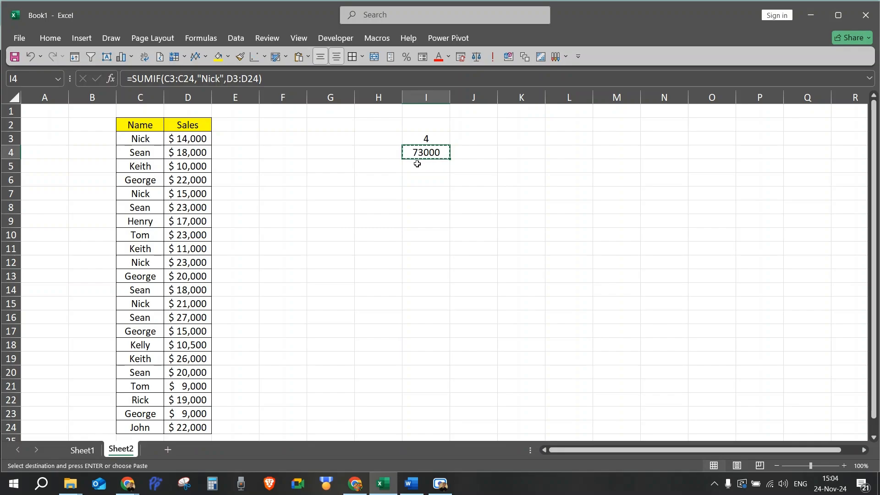
left_click(417, 165)
key("ctrl+v")
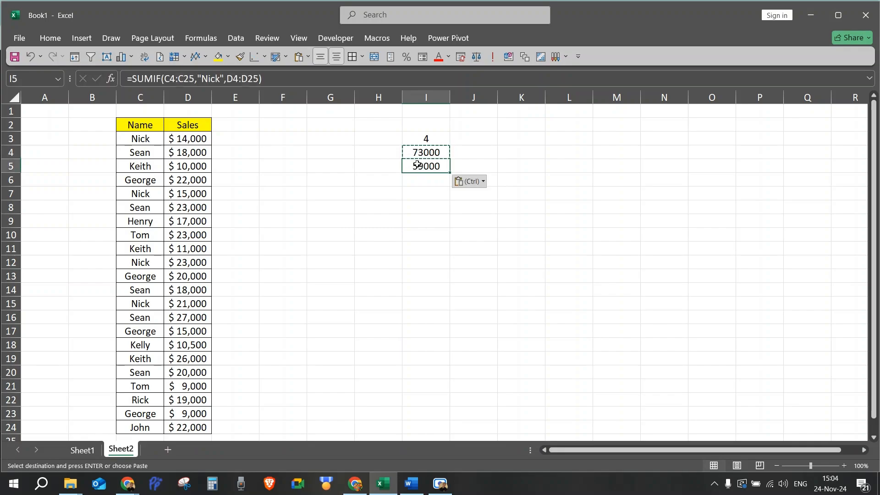
key("F2")
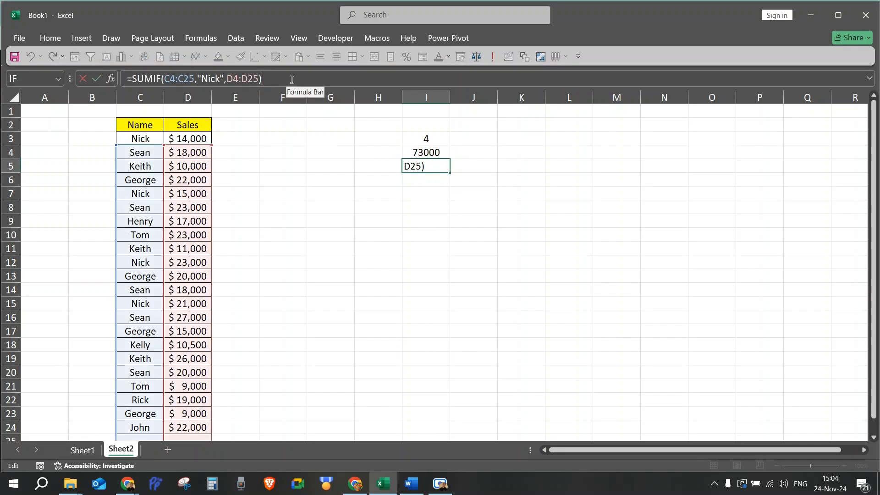
left_click_drag(180, 147, 142, 136)
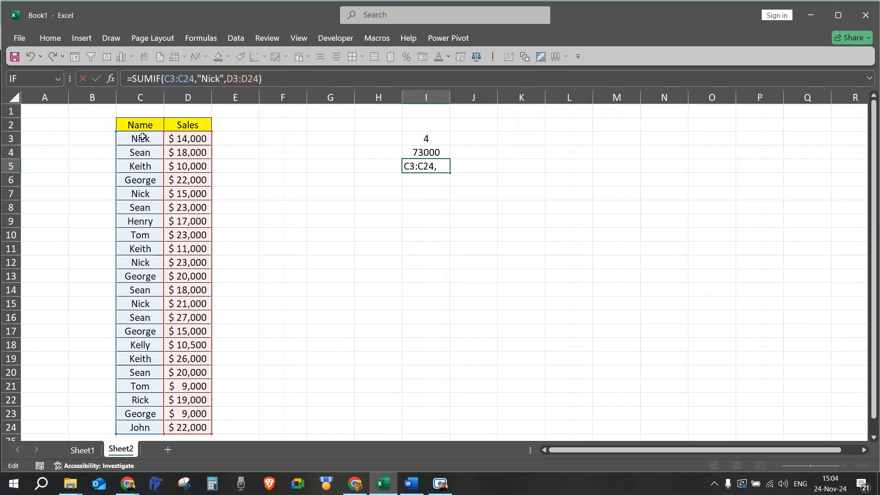
Replace the SUMIF function in the I5 formula with AVERAGEIF, keeping the same arguments
double_click(145, 79)
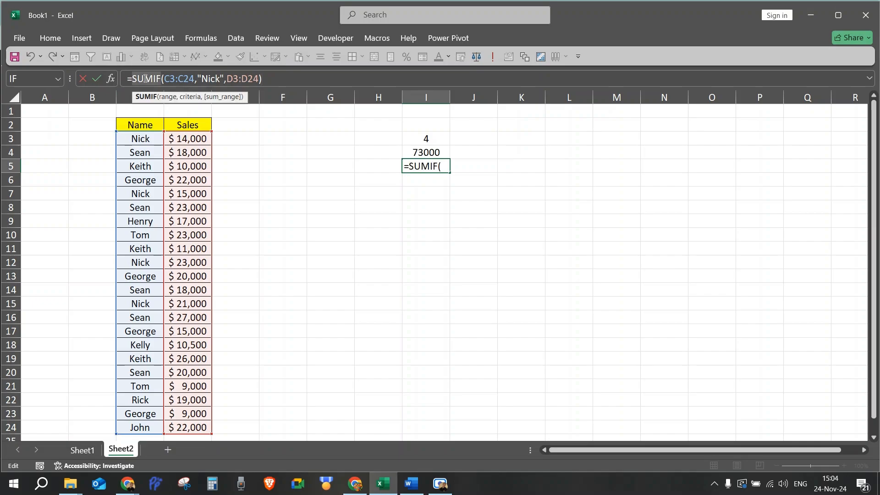
type("averag")
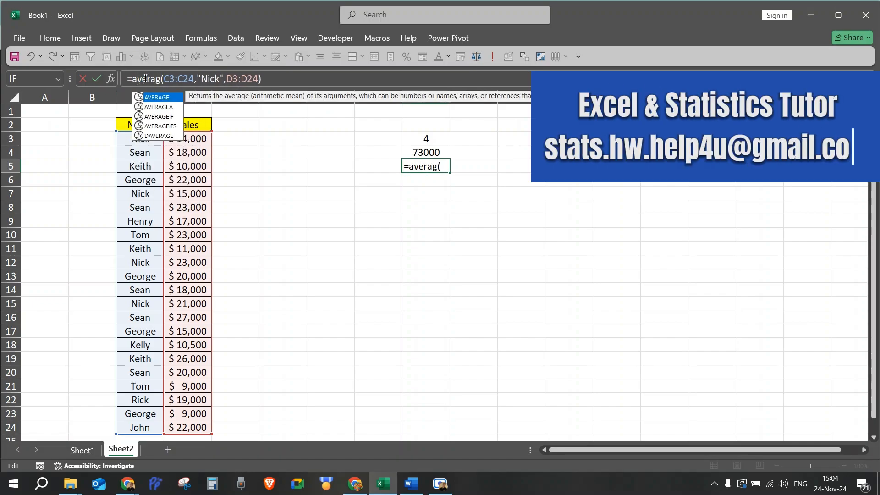
key("Down")
key("Down")
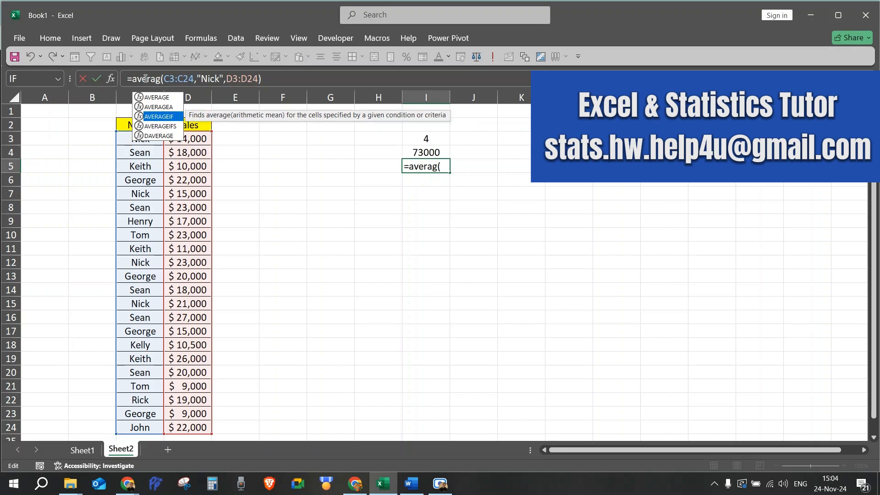
key("Tab")
key("Return")
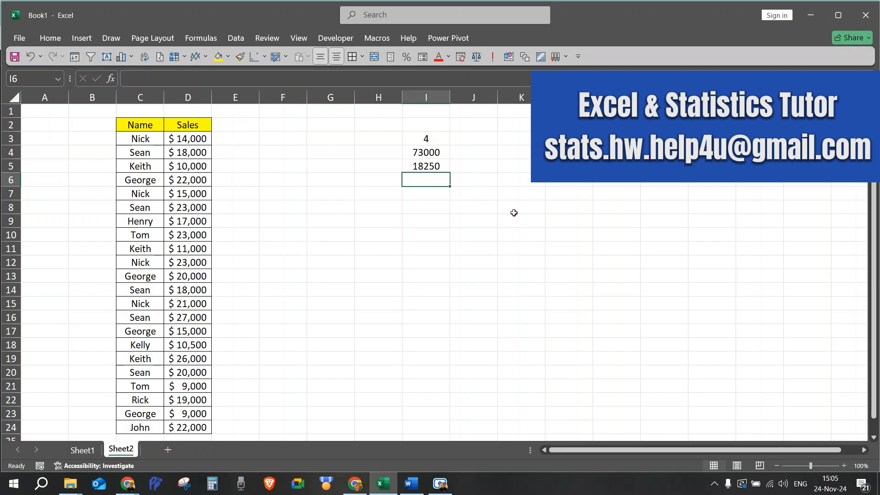
Enter a SUMIF formula in K4 that adds the sales in D3:D24 meeting the criterion ">10000"
left_click(519, 156)
type("=sumi")
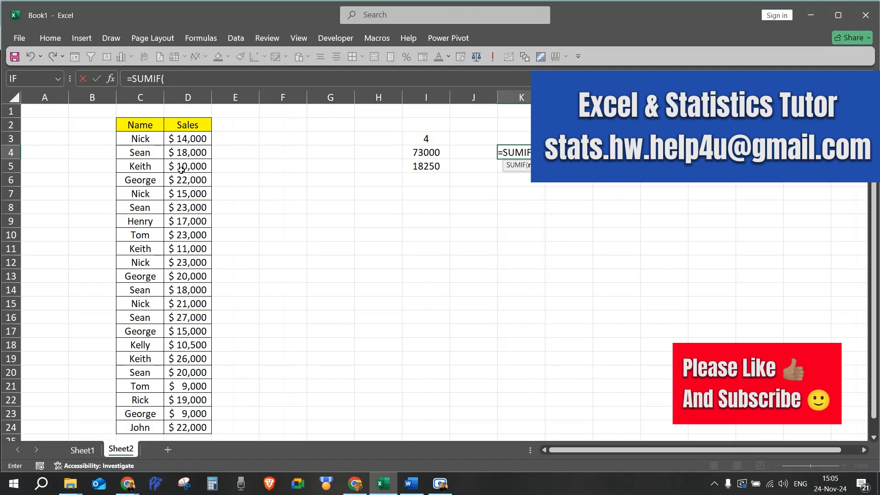
left_click(185, 138)
left_click_drag(186, 138, 185, 426)
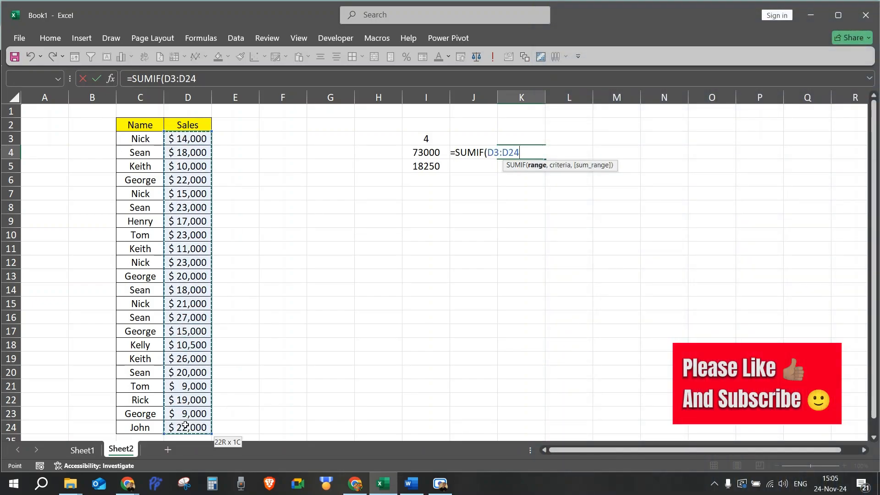
type(",")
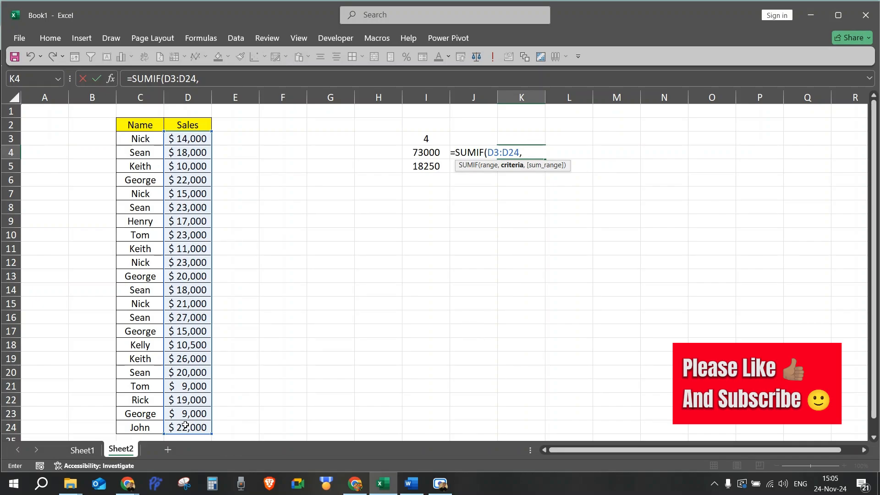
type("\">10000\")")
key("Return")
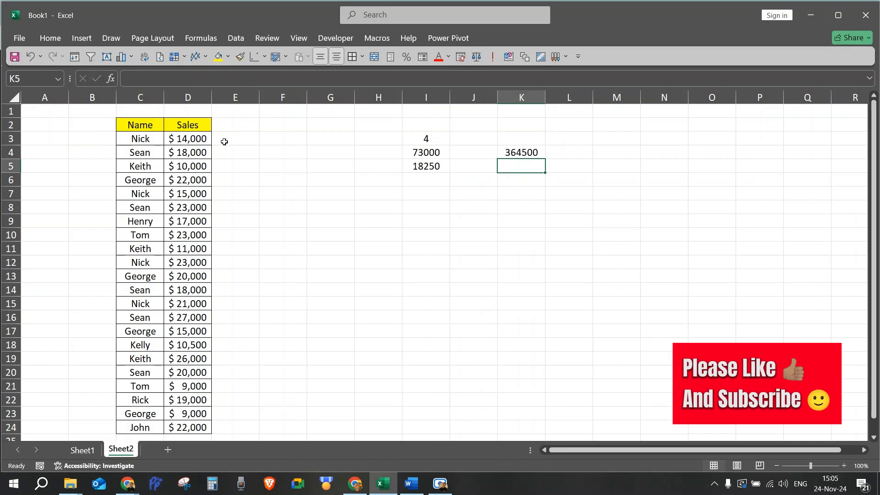
Select the sales values in D3:D24 to check their overall sum
left_click(196, 140)
left_click_drag(197, 140, 186, 428)
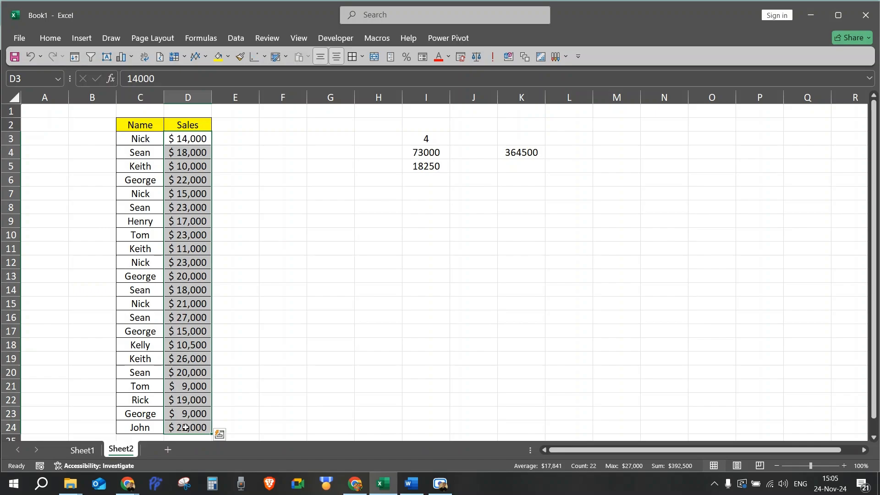